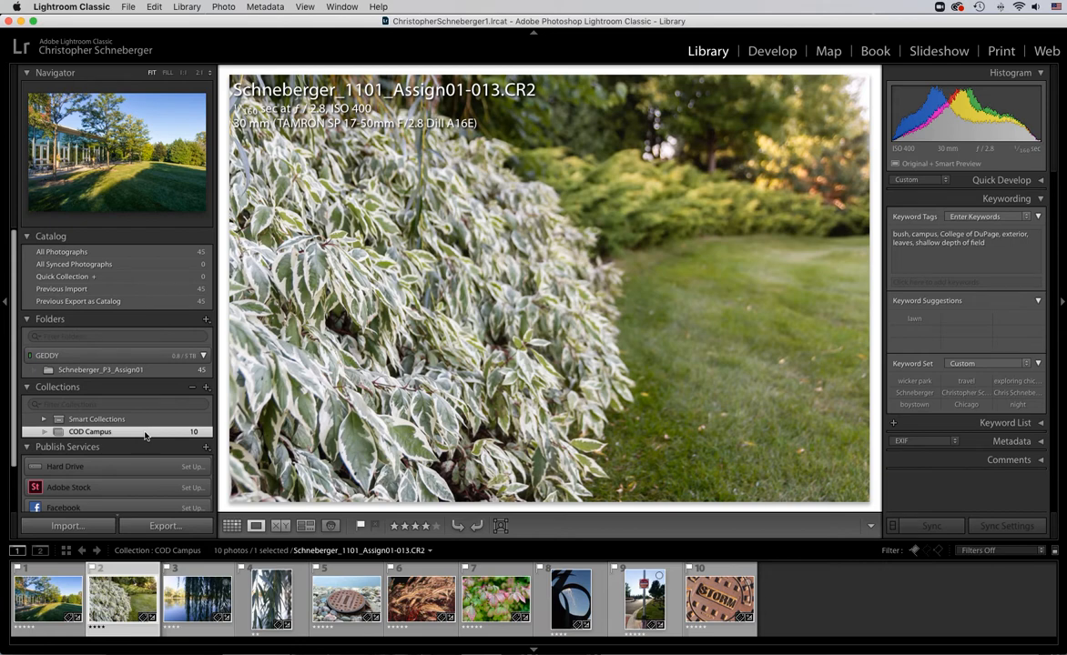
Show the assignment folder's photos as a thumbnail grid and look through all of them with their star ratings.
click(101, 371)
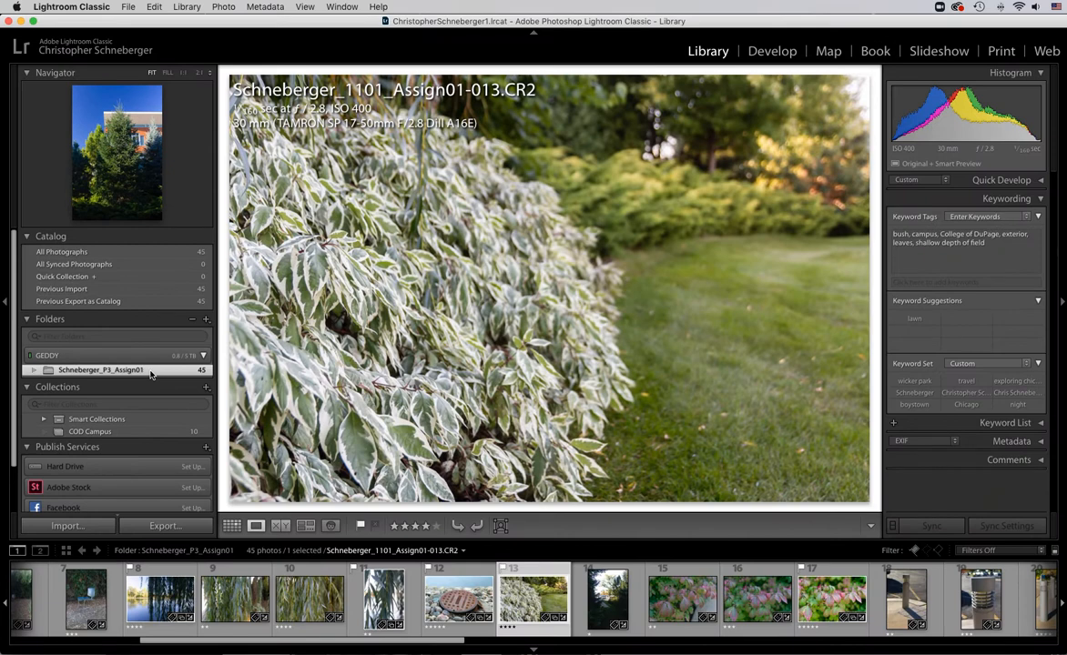
key(g)
scroll(582, 410, down, 3)
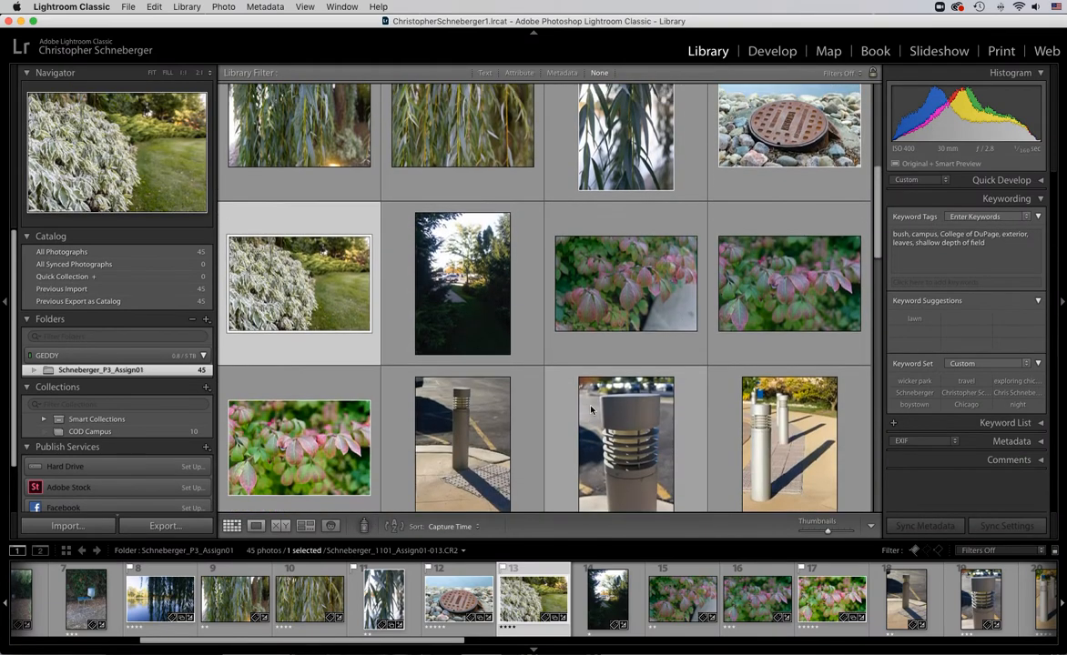
scroll(590, 410, up, 5)
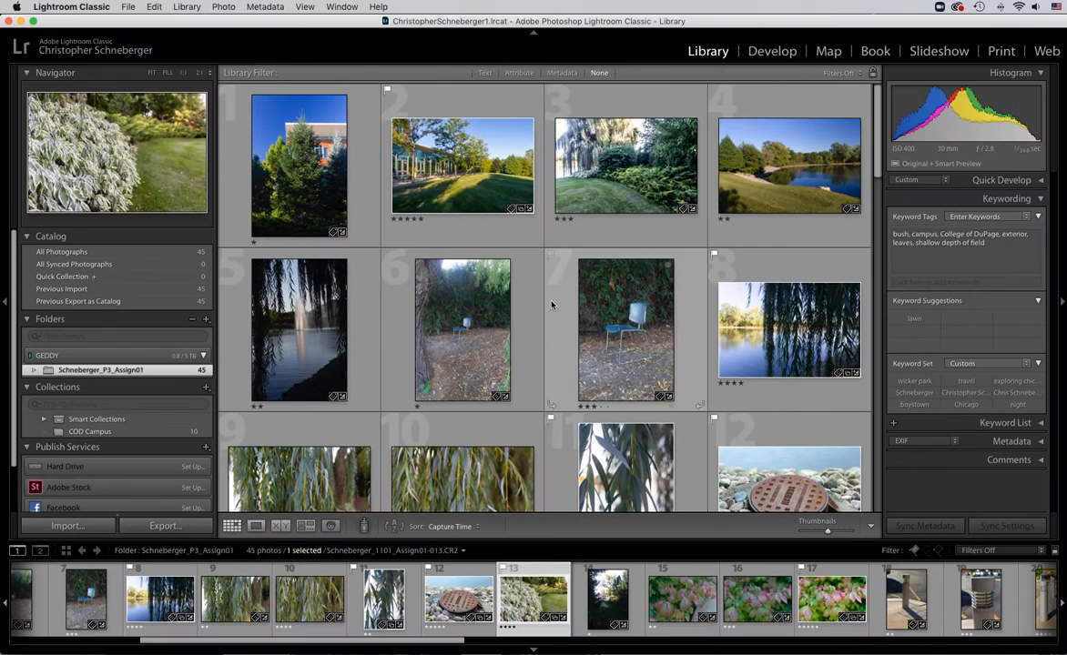
scroll(551, 305, down, 10)
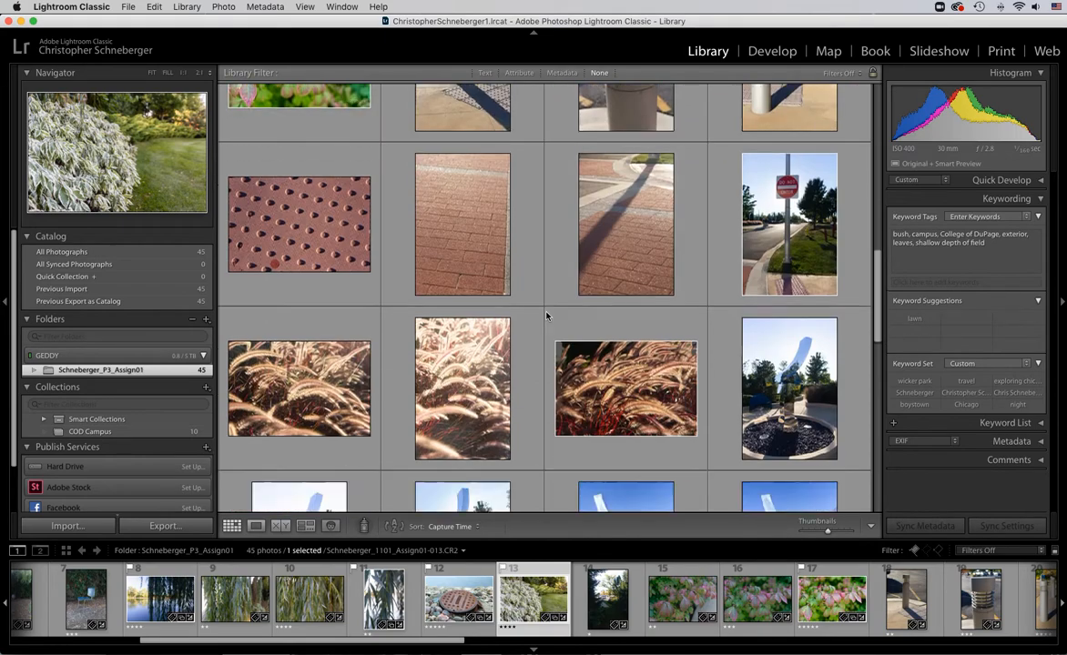
scroll(546, 316, down, 10)
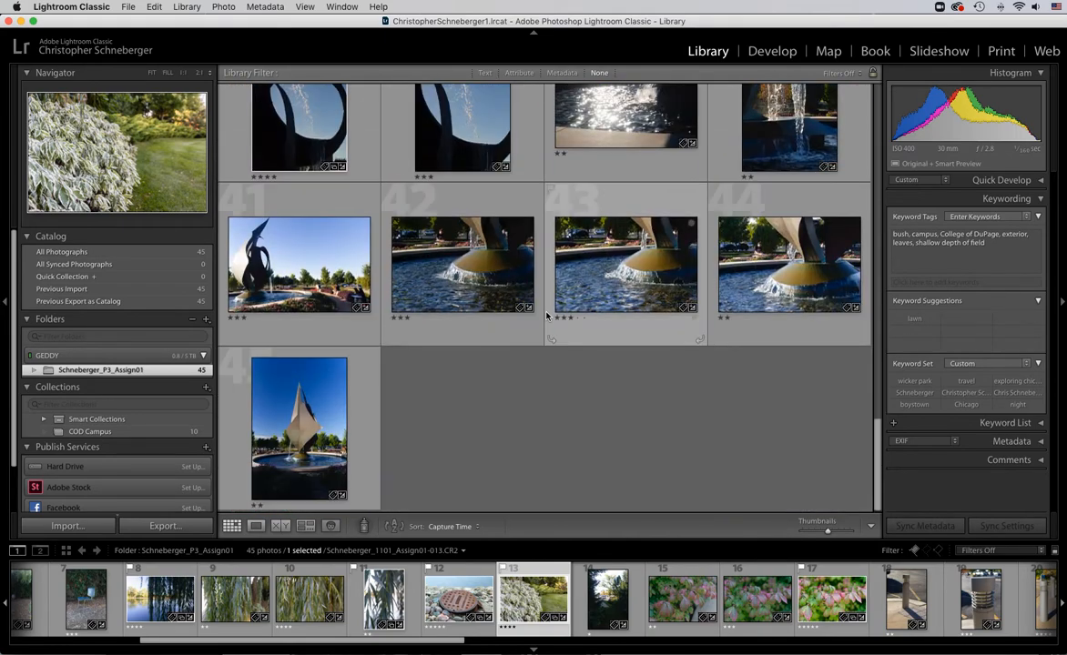
scroll(546, 316, up, 15)
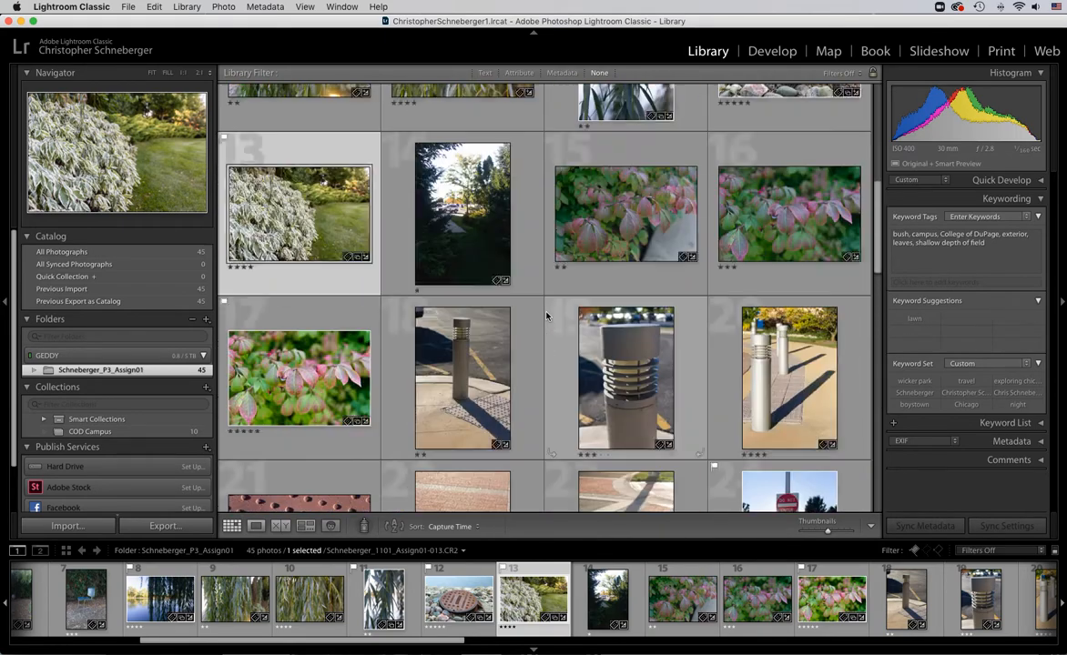
scroll(546, 316, up, 6)
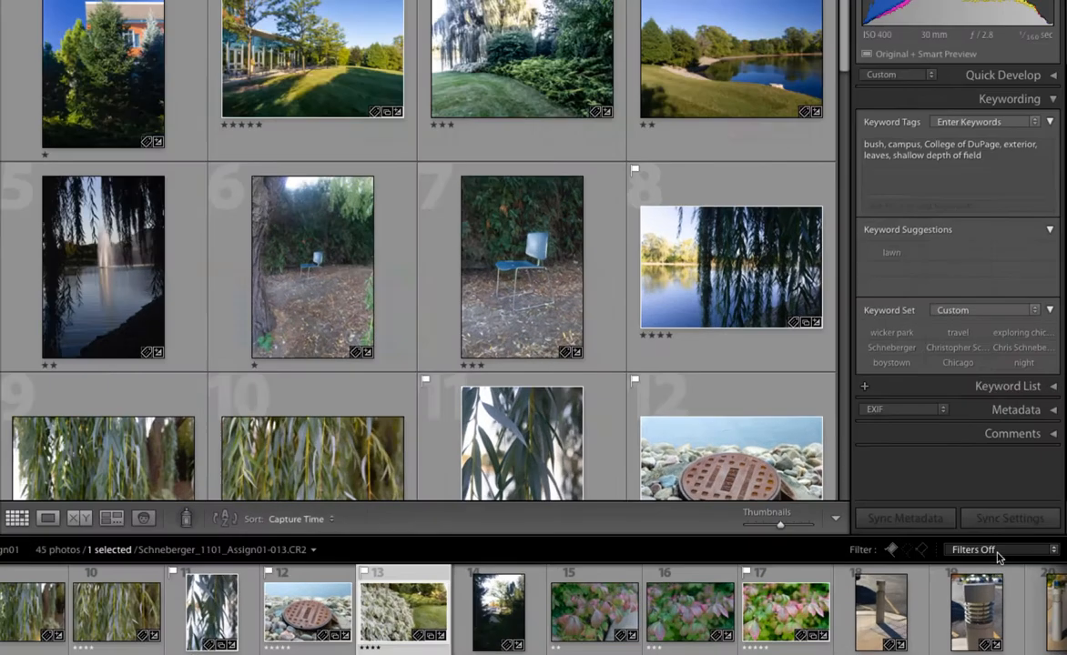
Filter the folder to photos rated at least three, four and finally five stars, and turn the filters off again.
click(998, 550)
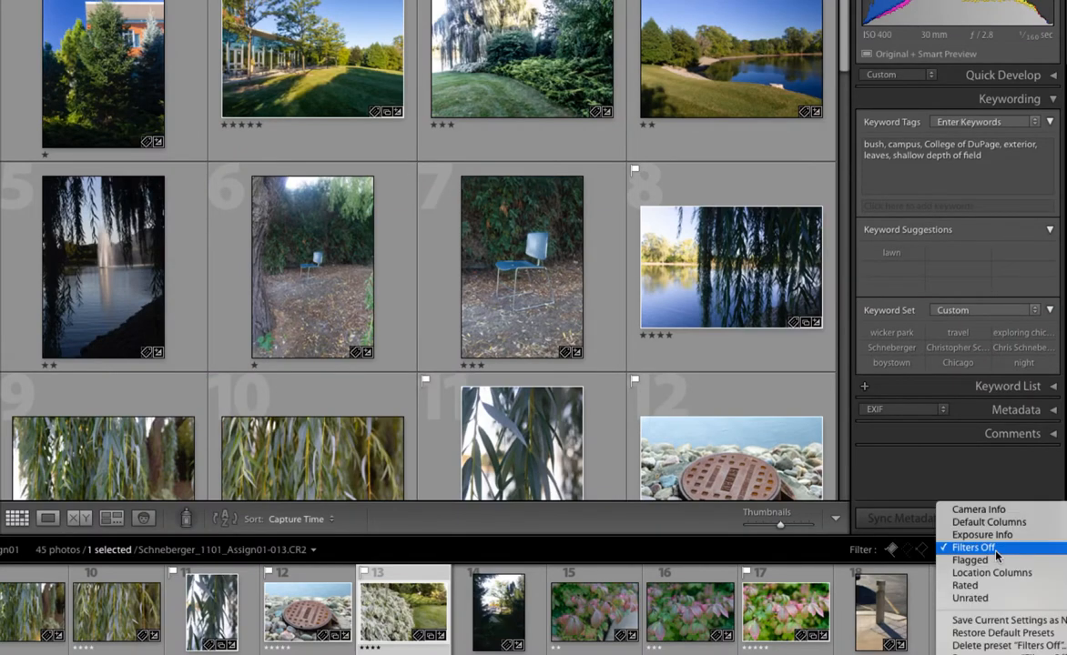
click(992, 587)
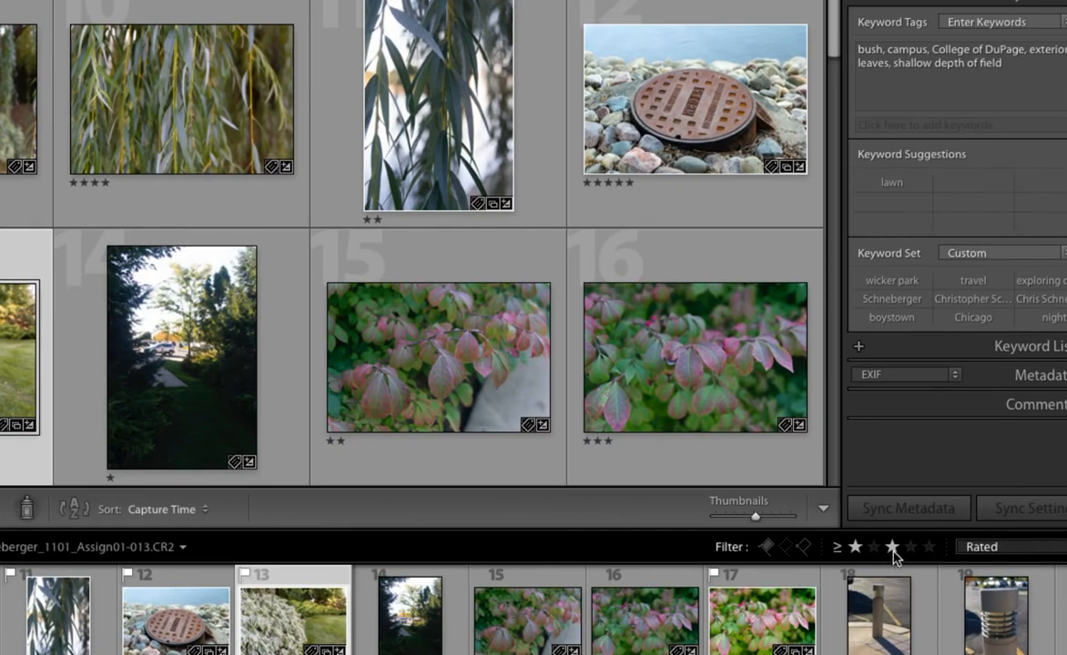
click(892, 548)
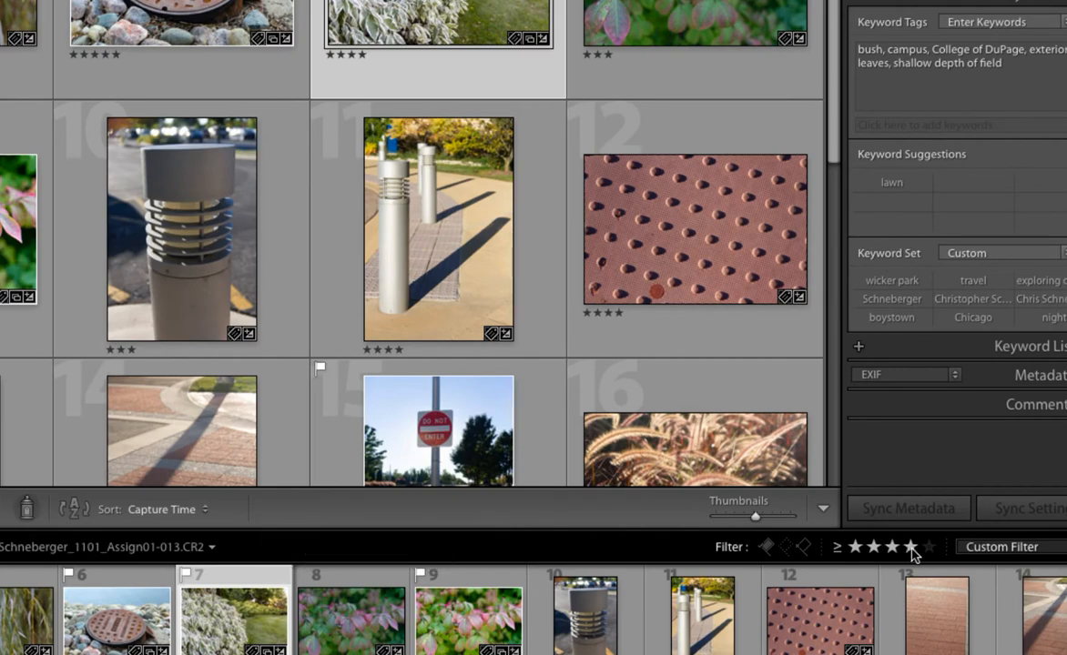
click(909, 547)
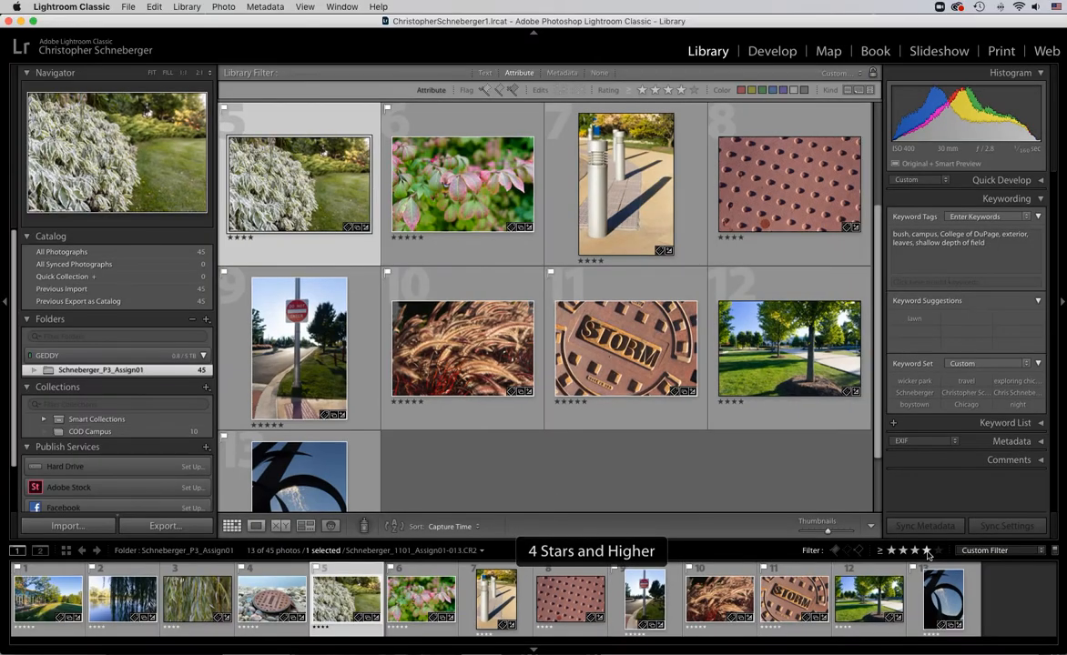
click(928, 547)
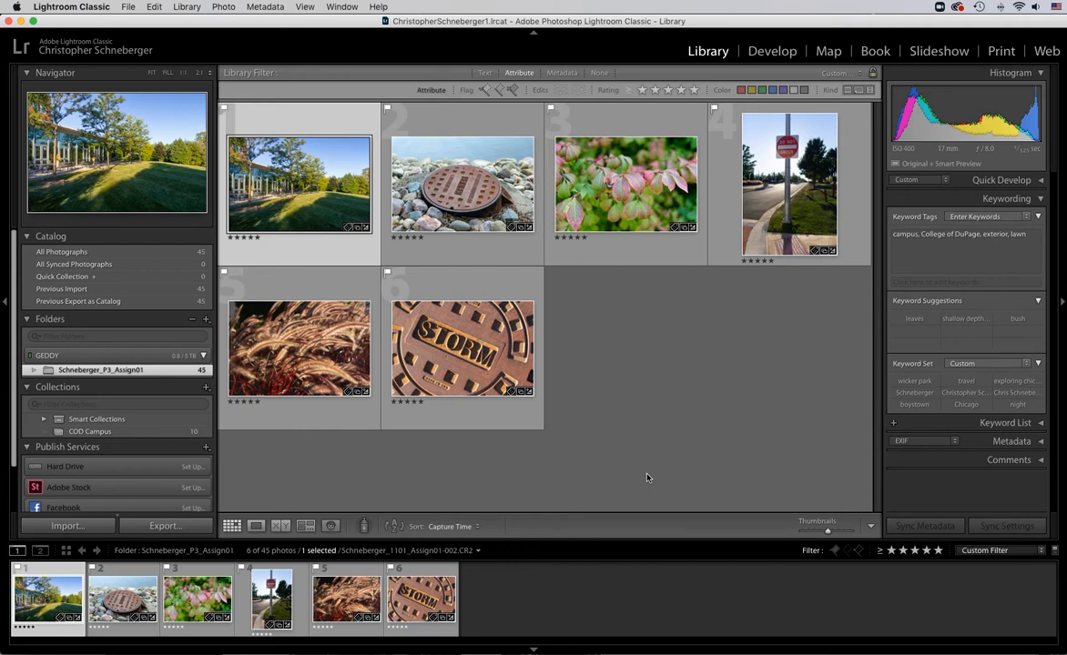
click(981, 550)
click(998, 597)
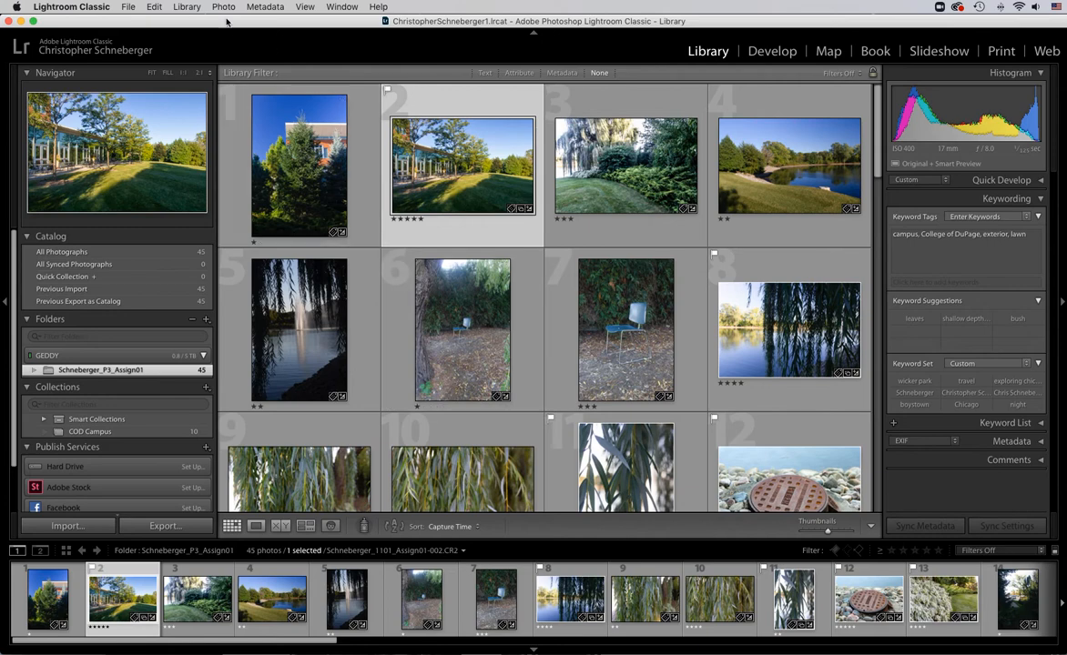
Start a new smart collection named "Best of COD".
click(186, 7)
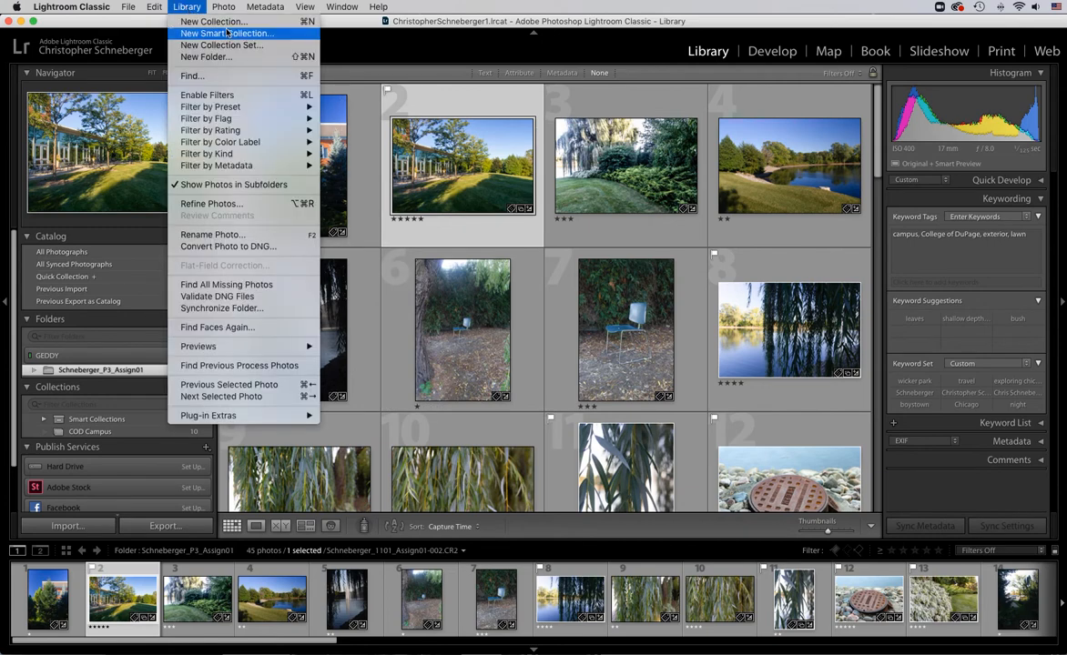
click(294, 39)
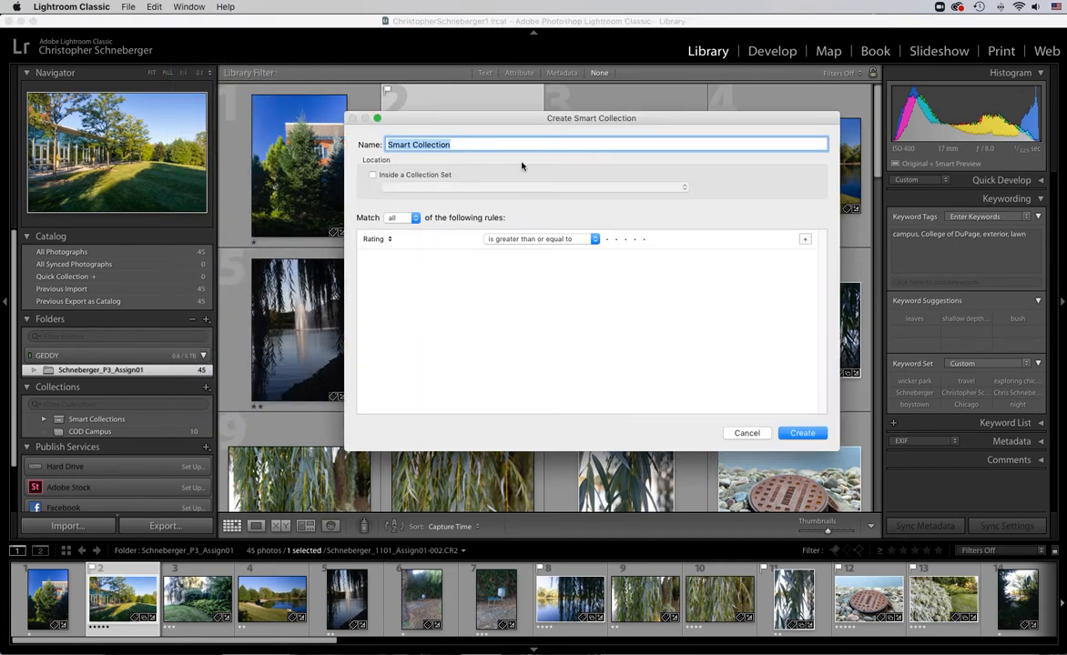
text(Best of )
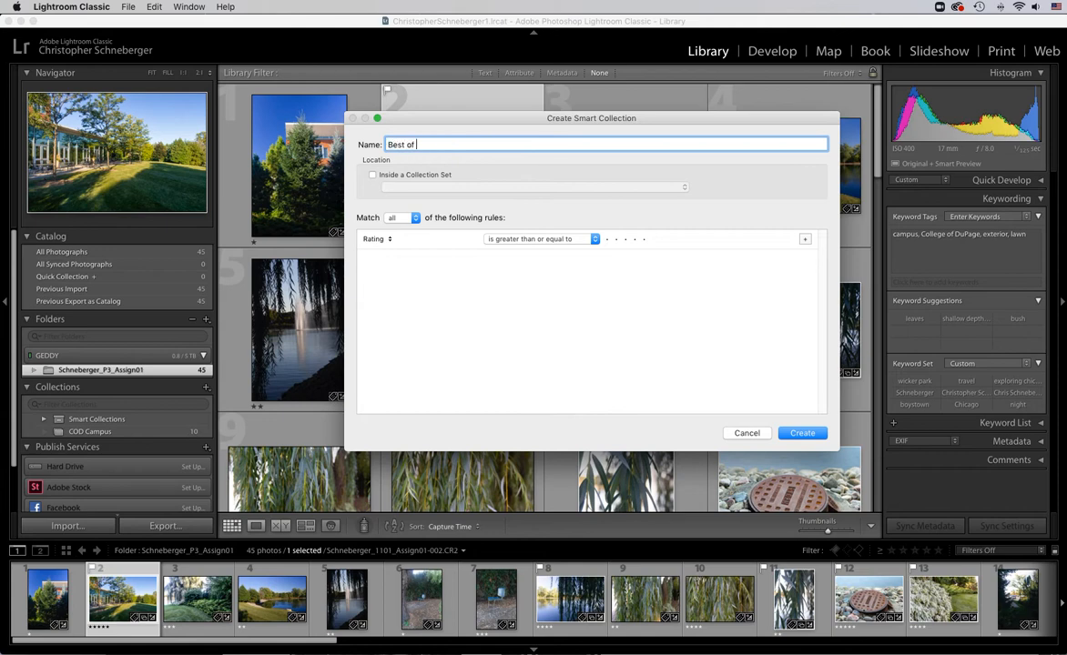
text(COD)
Define the first smart collection rule as Rating is greater than or equal to five stars.
click(387, 240)
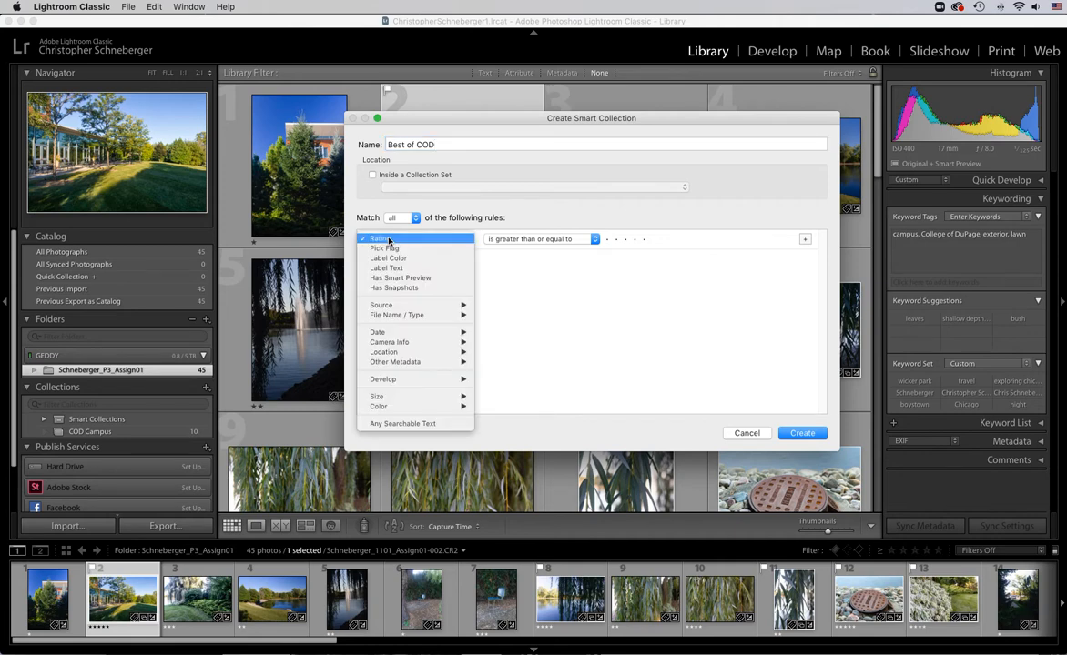
click(388, 239)
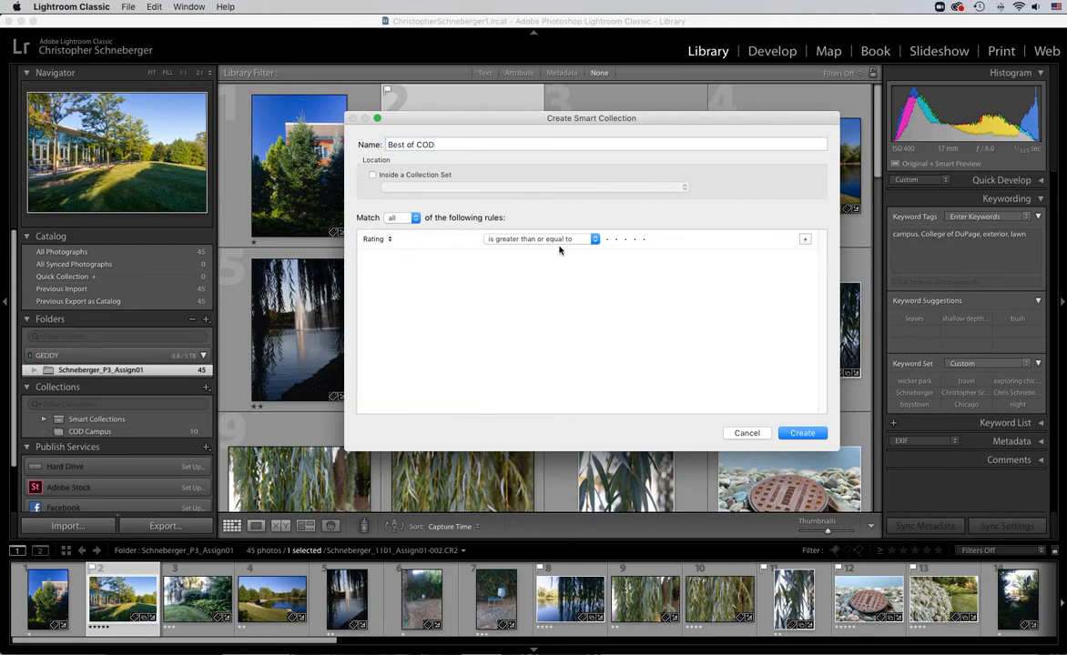
click(643, 240)
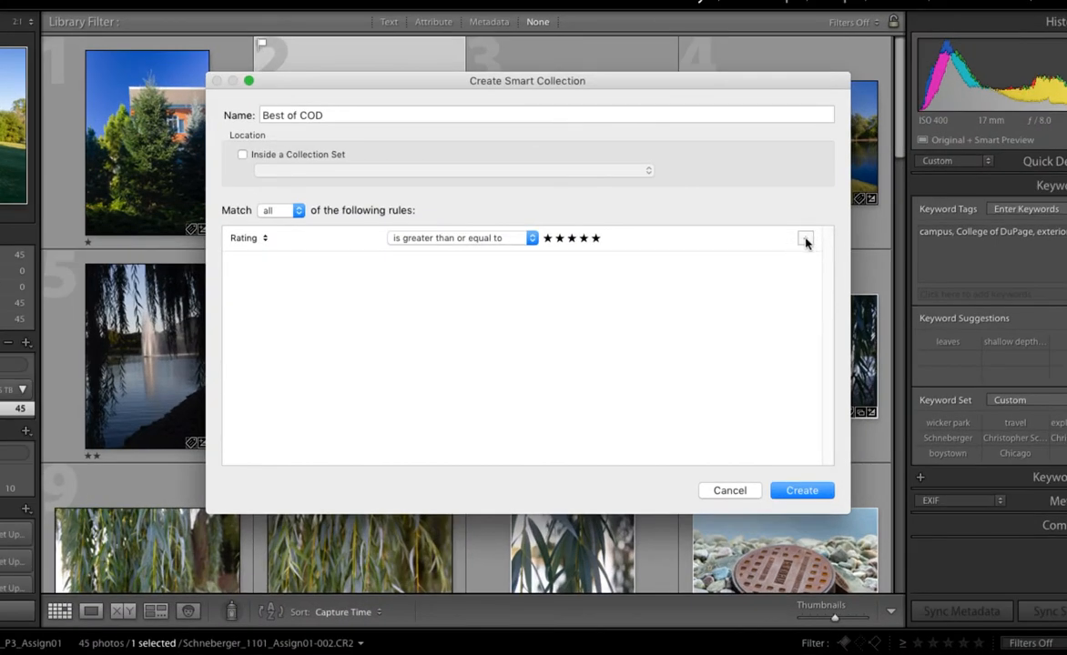
Add a second rule to the smart collection so that Keywords contains "College of DuPage".
click(806, 238)
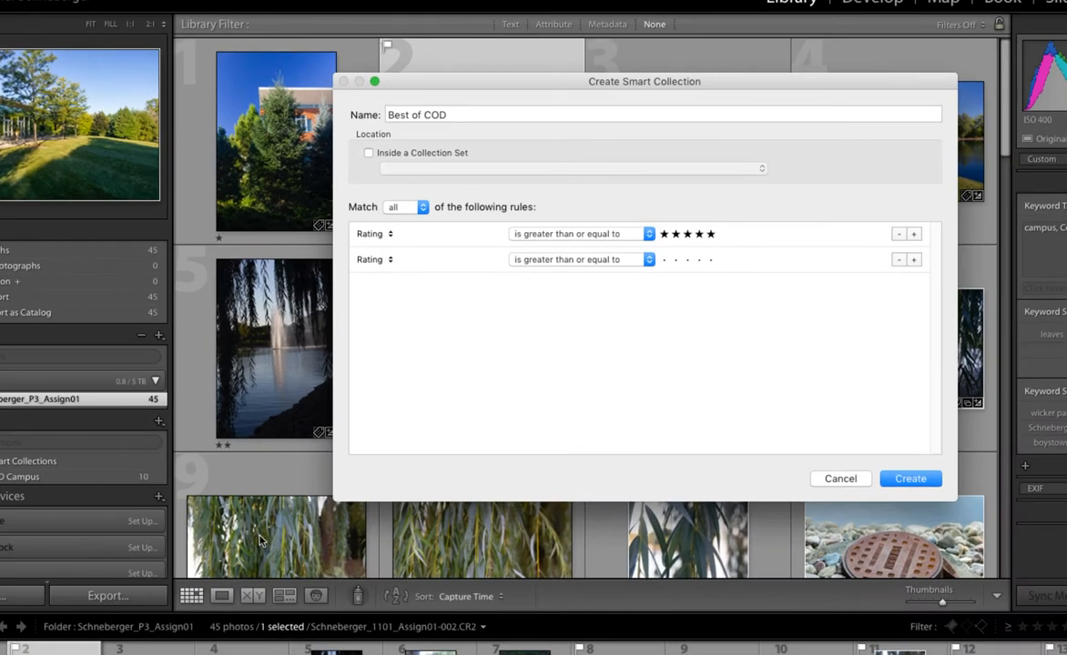
click(390, 261)
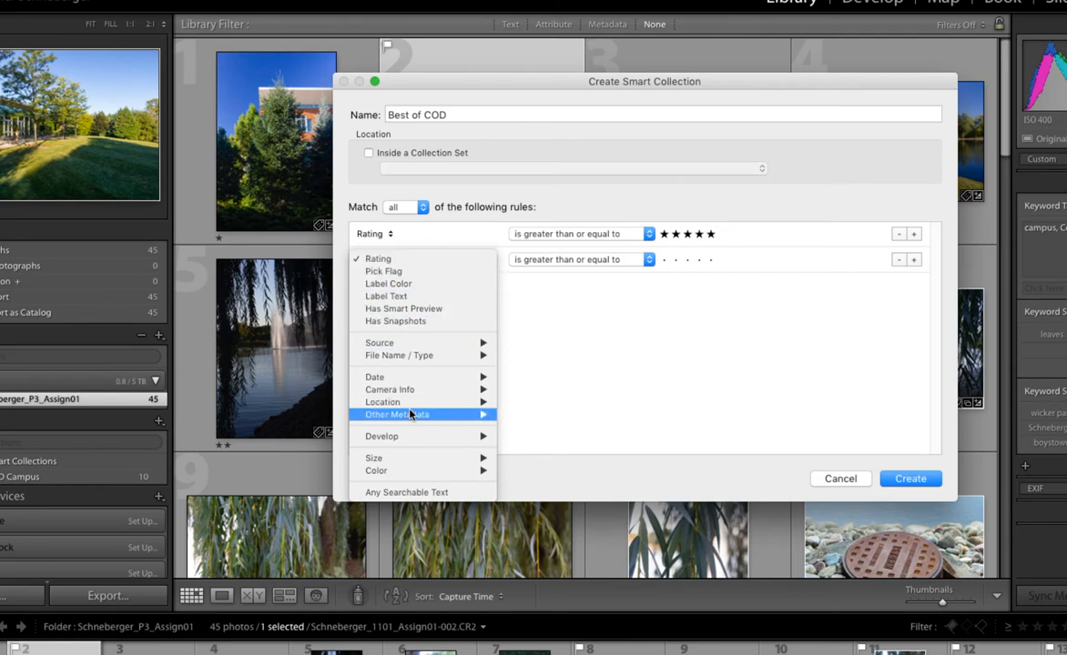
mouse_move(411, 414)
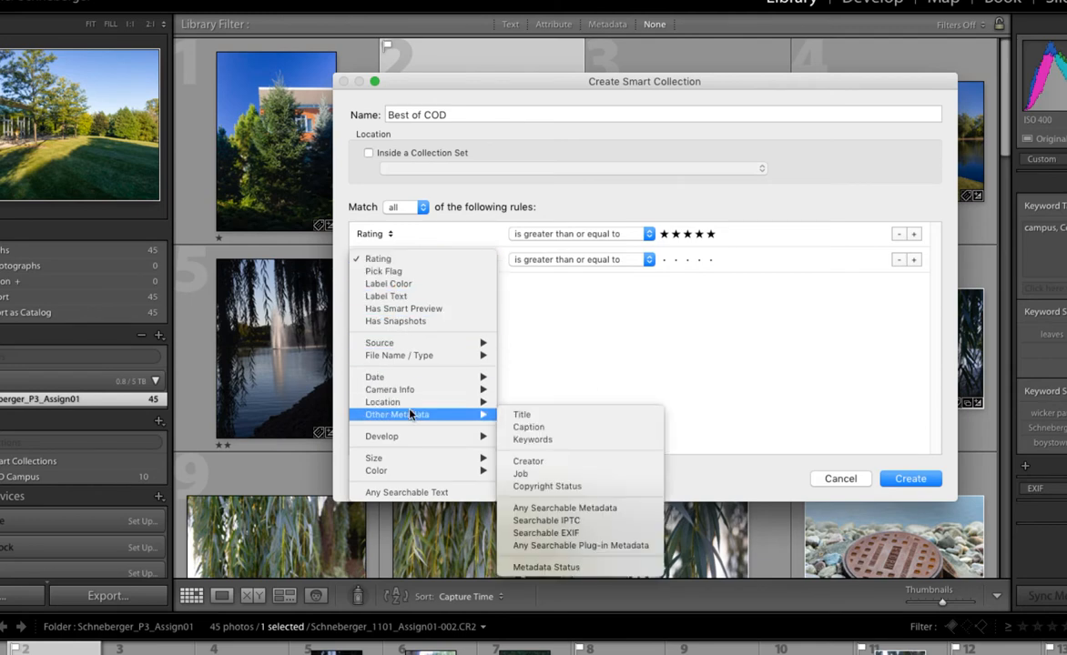
click(566, 441)
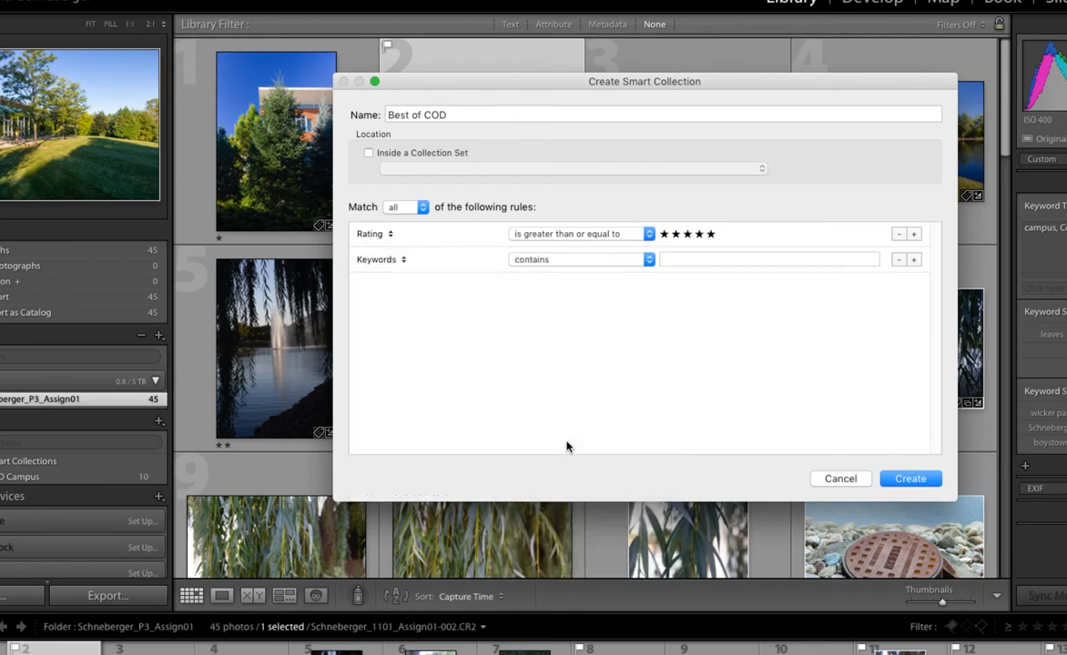
click(644, 260)
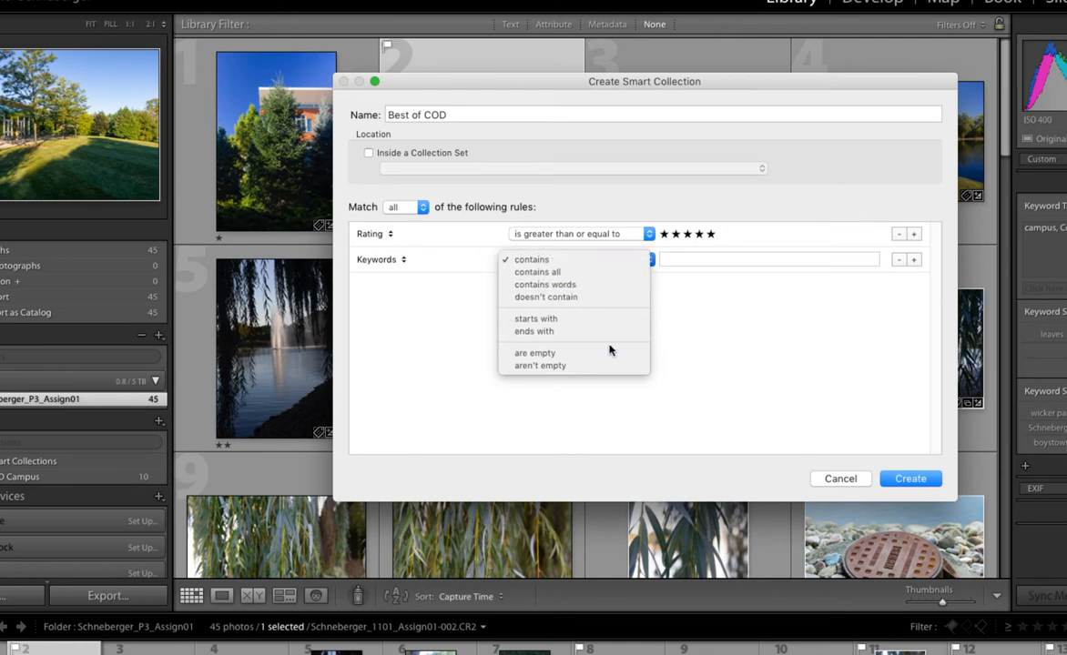
click(594, 260)
click(693, 259)
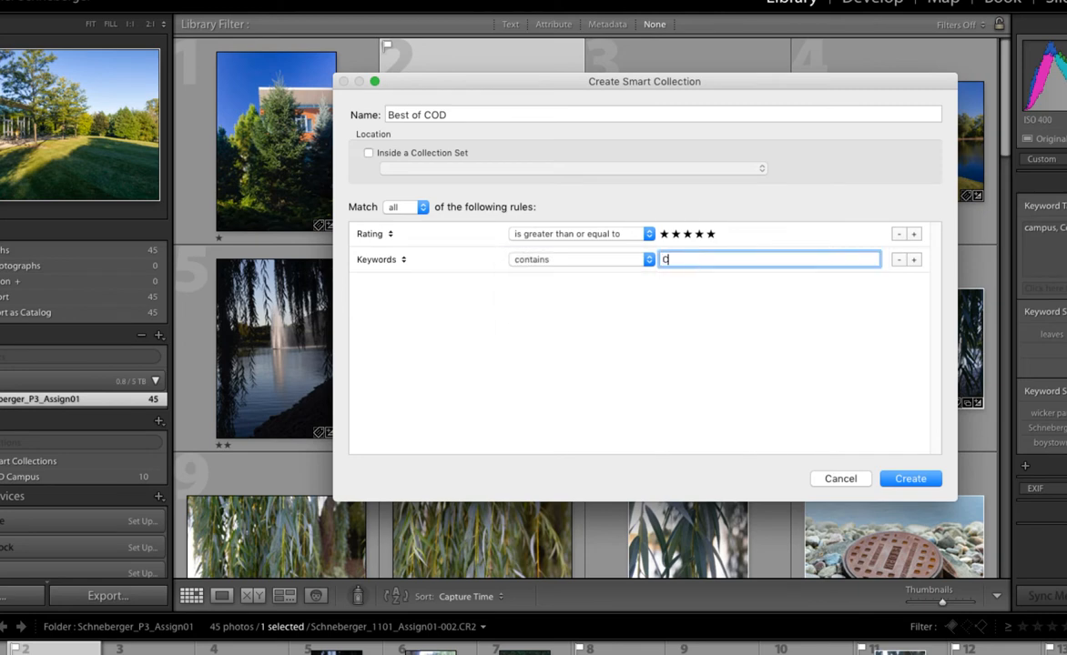
text(College of DuPage)
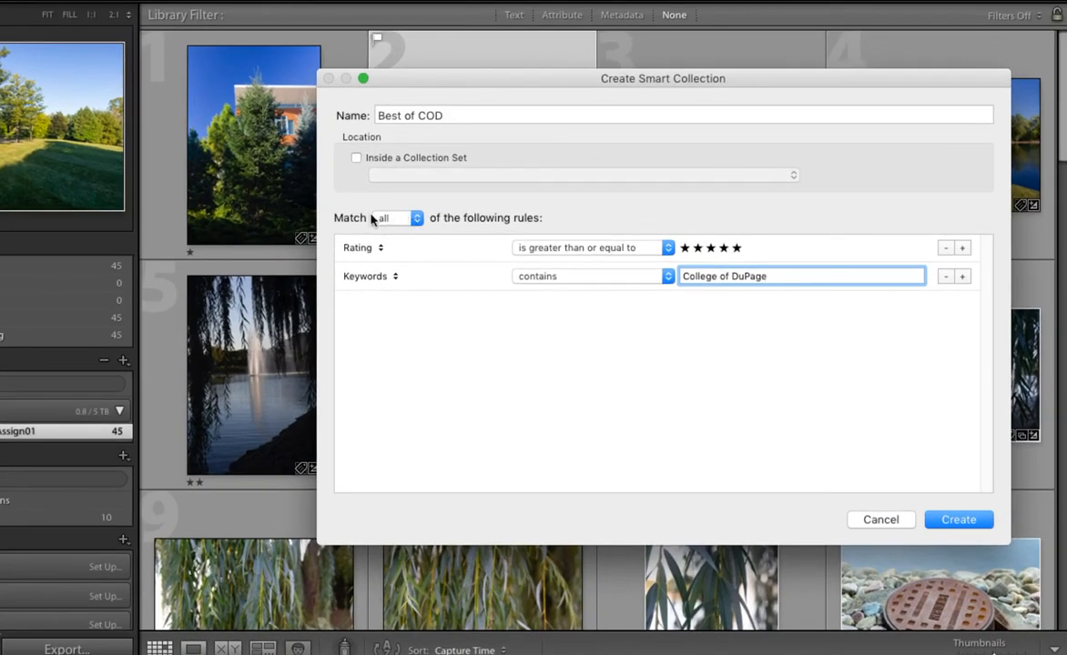
Keep the smart collection matching all of its rules and create it.
click(416, 220)
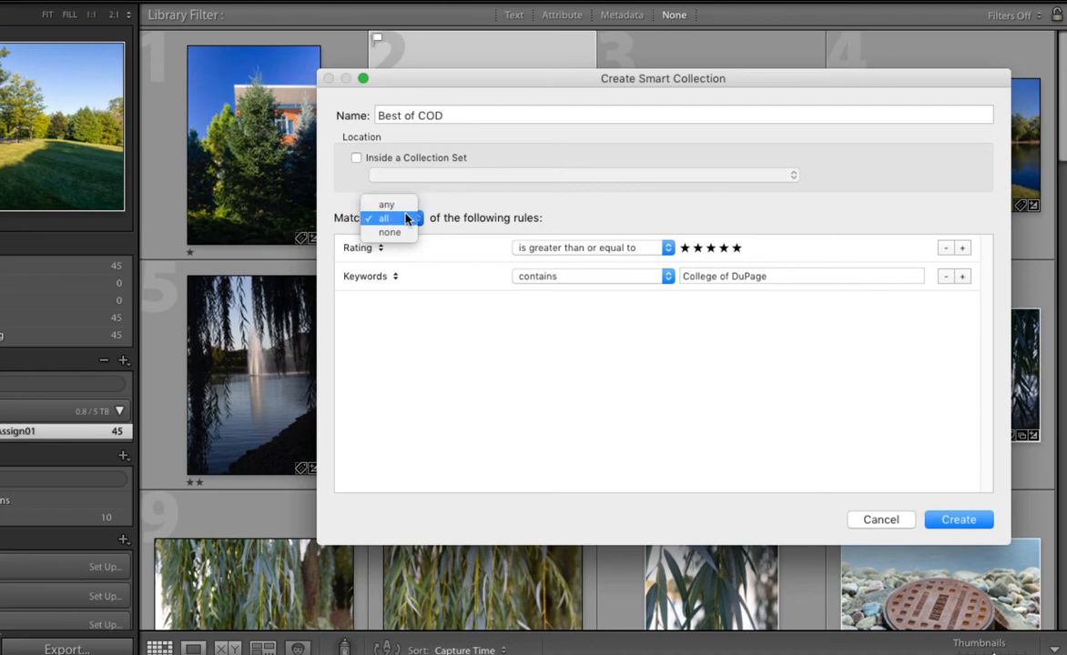
click(381, 218)
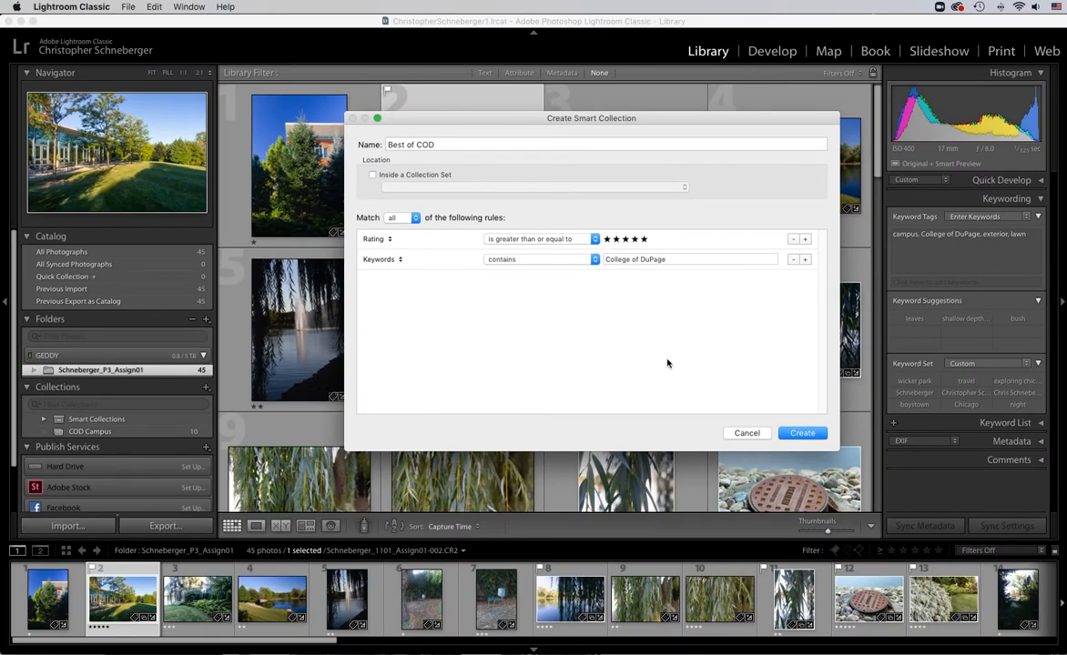
click(801, 434)
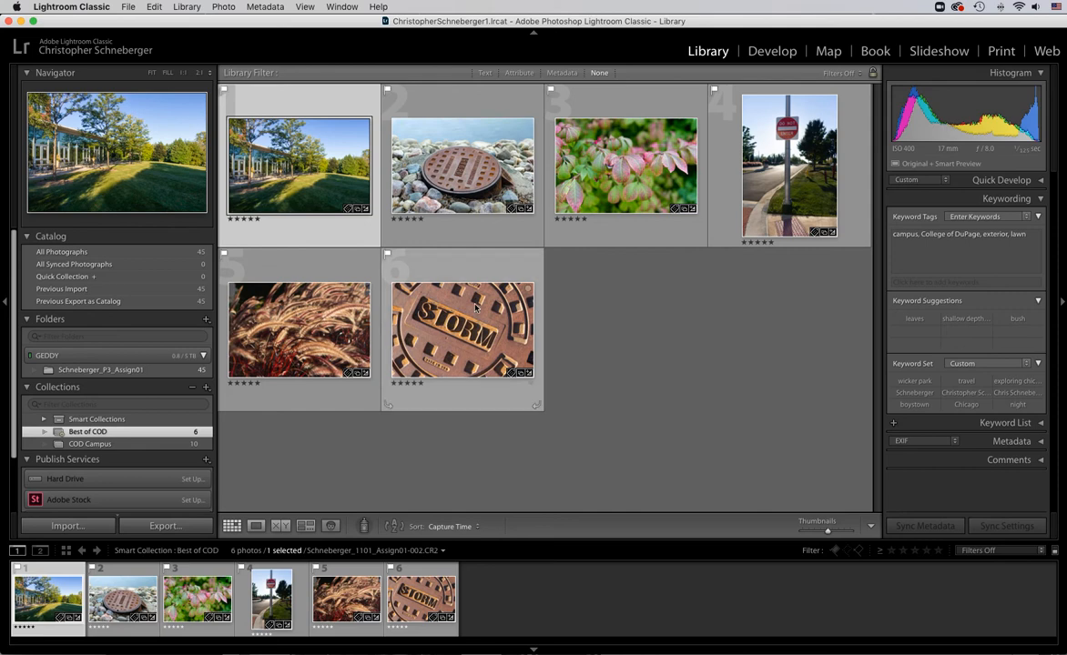
View the STORM manhole cover photo enlarged and change its rating to four stars from the grid.
double_click(450, 261)
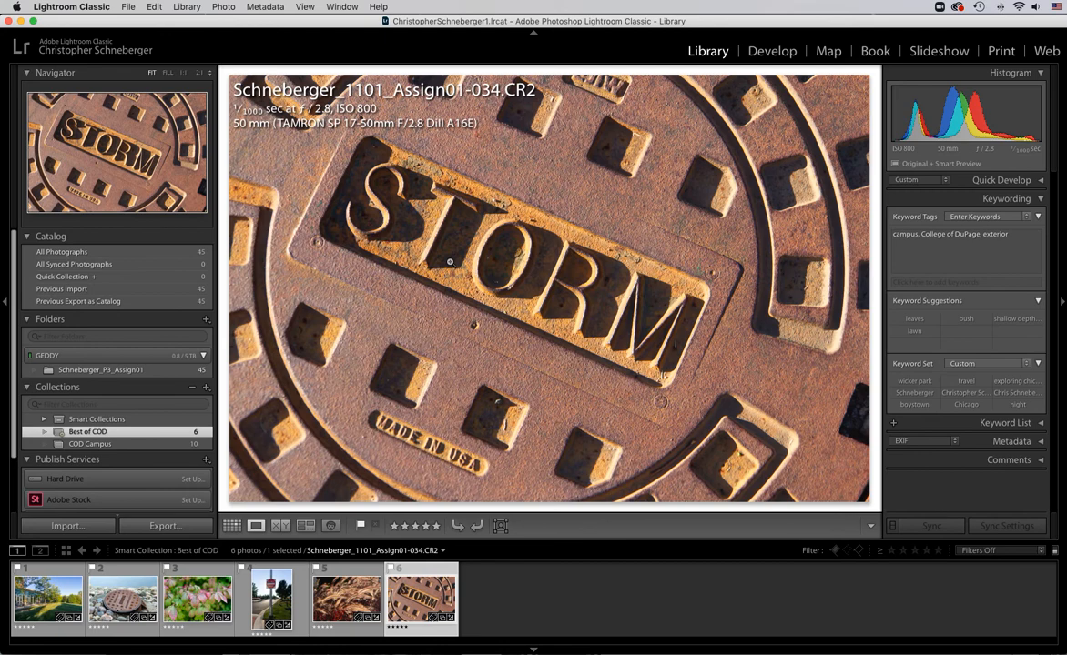
double_click(449, 261)
key(4)
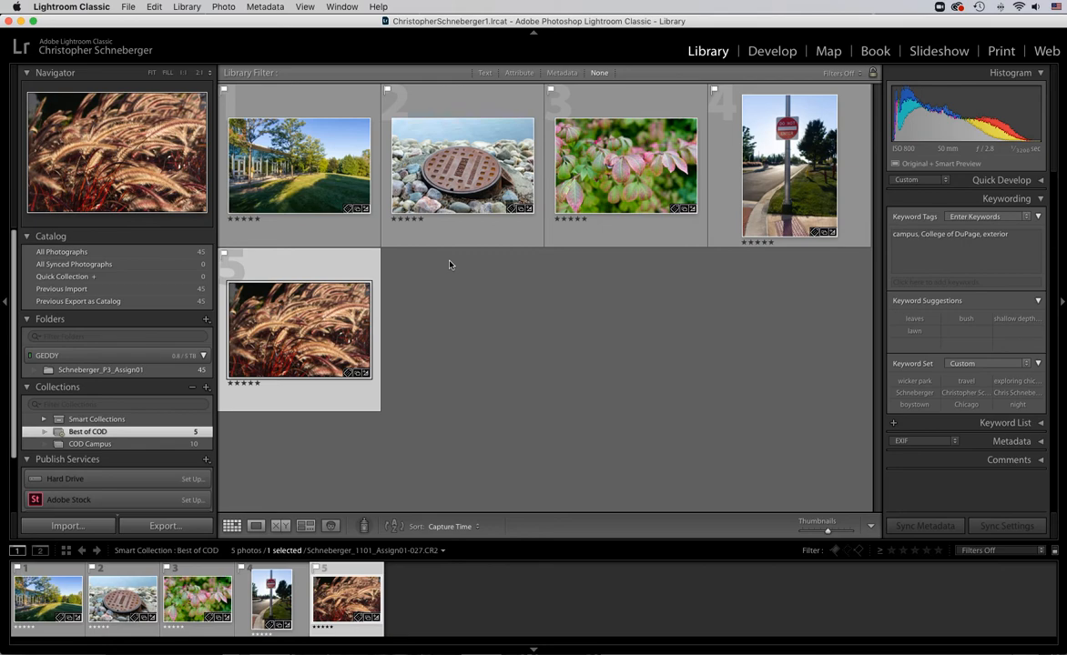
Find the STORM manhole cover photo in the assignment folder, rate it five stars, and reopen the Best of COD smart collection.
click(150, 371)
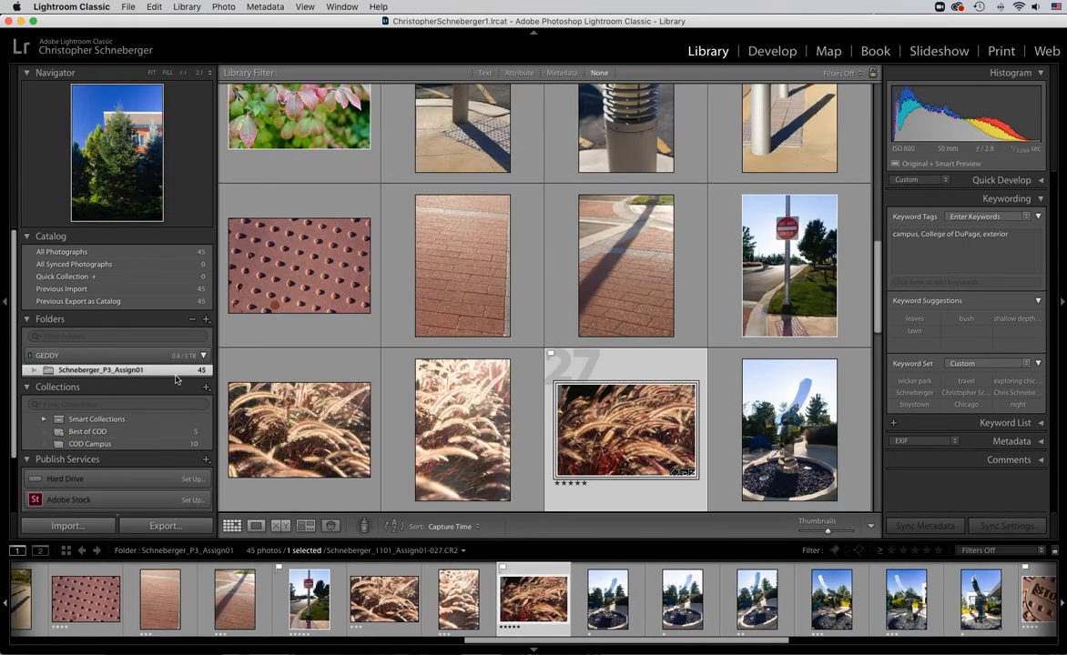
scroll(538, 362, down, 3)
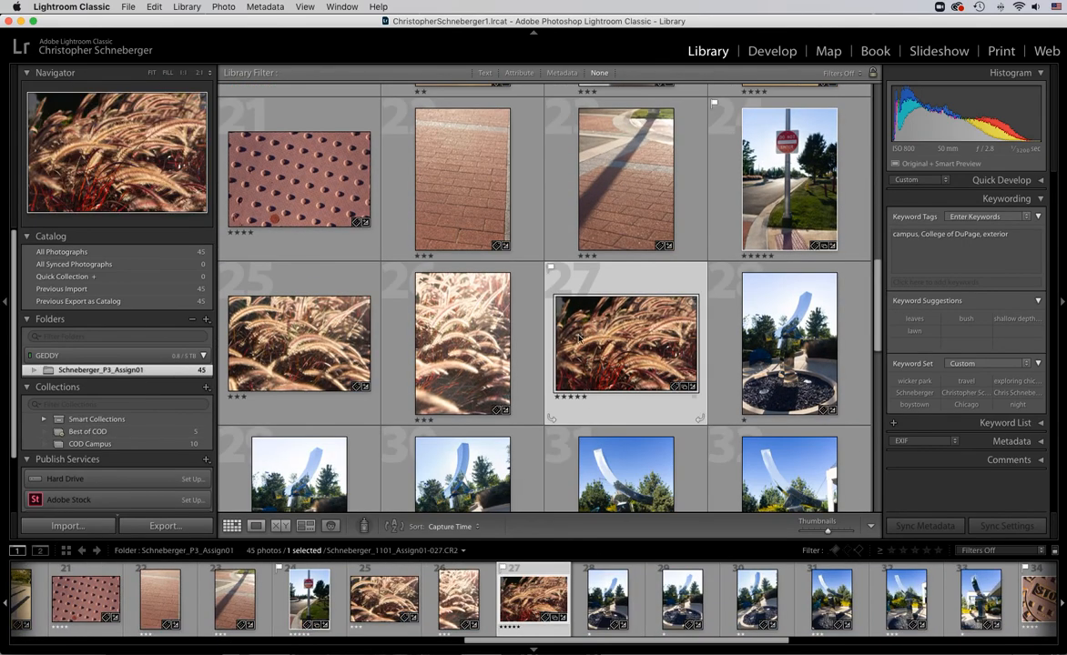
scroll(588, 351, down, 10)
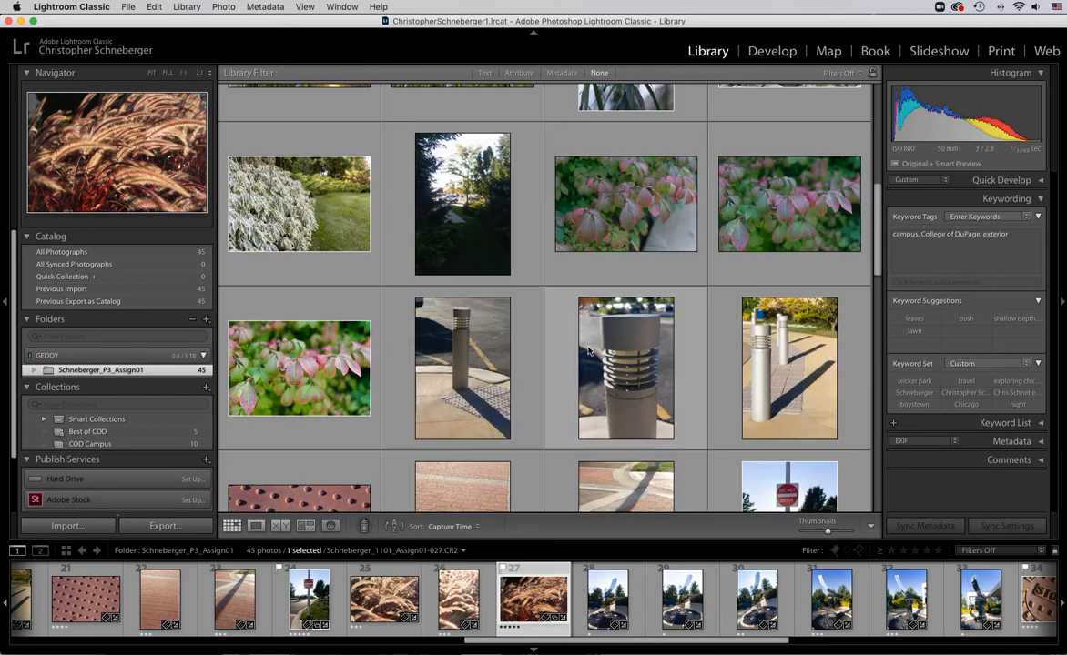
scroll(588, 350, down, 2)
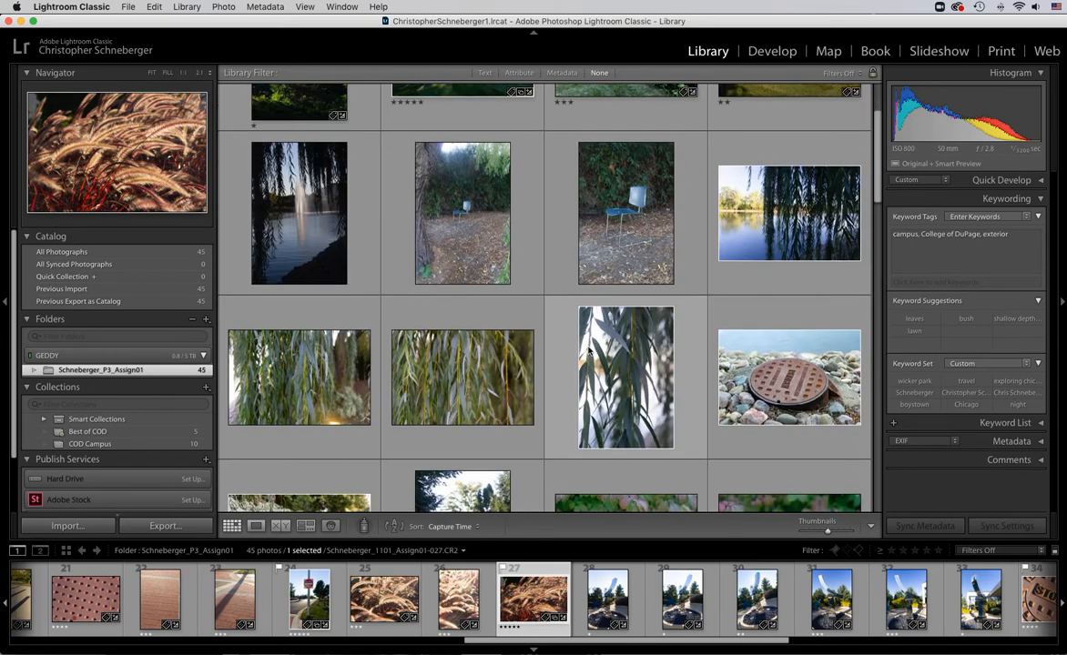
scroll(700, 370, down, 8)
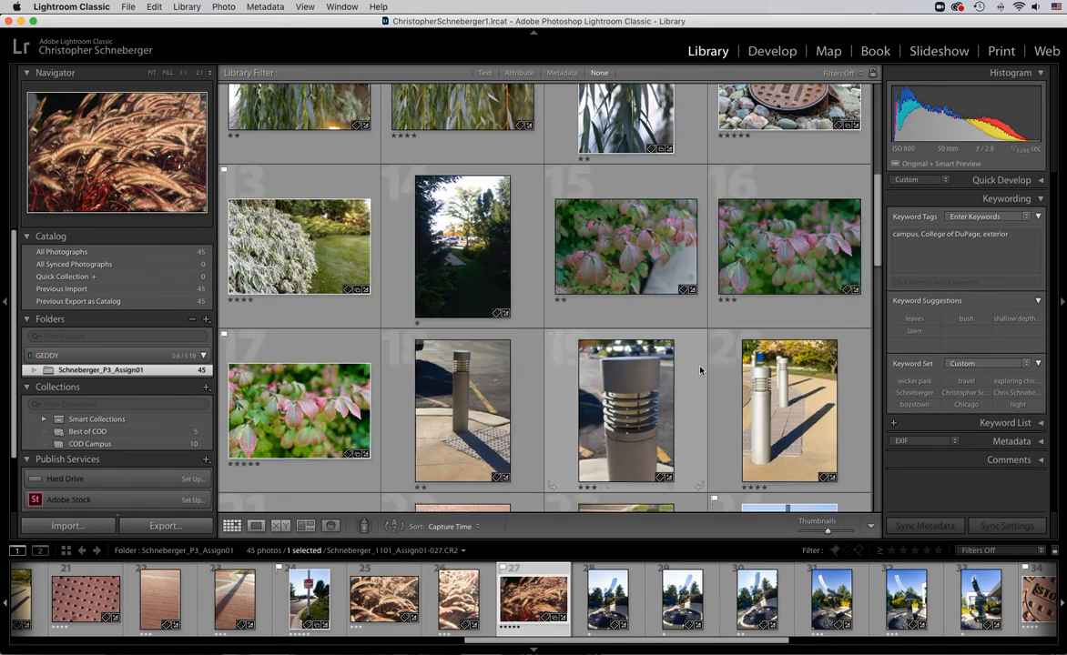
scroll(700, 369, down, 5)
click(412, 276)
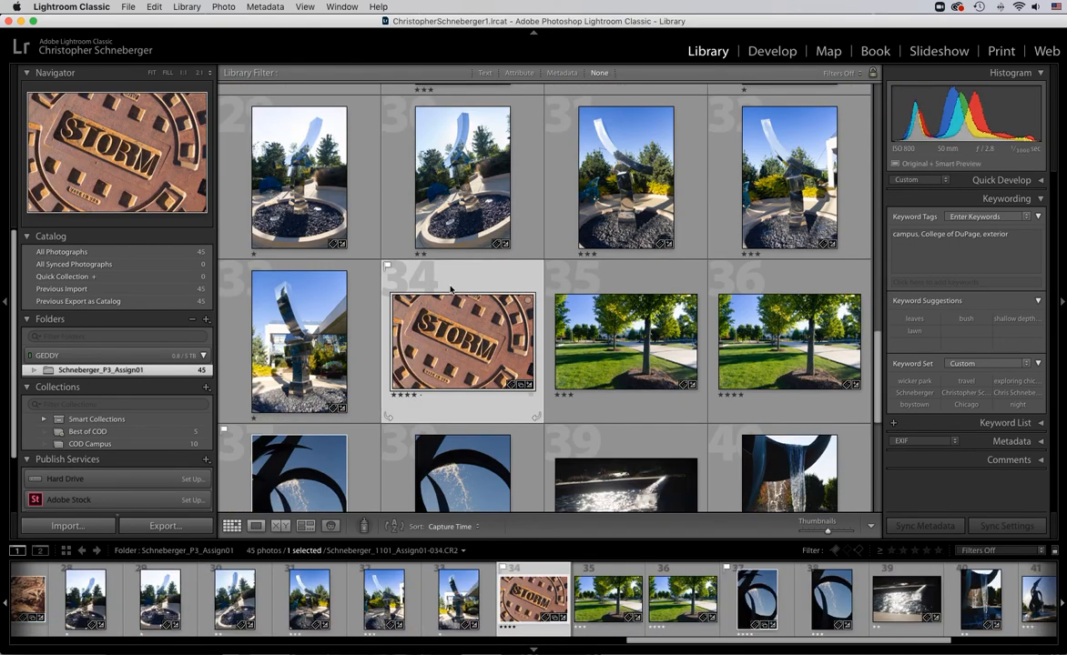
key(5)
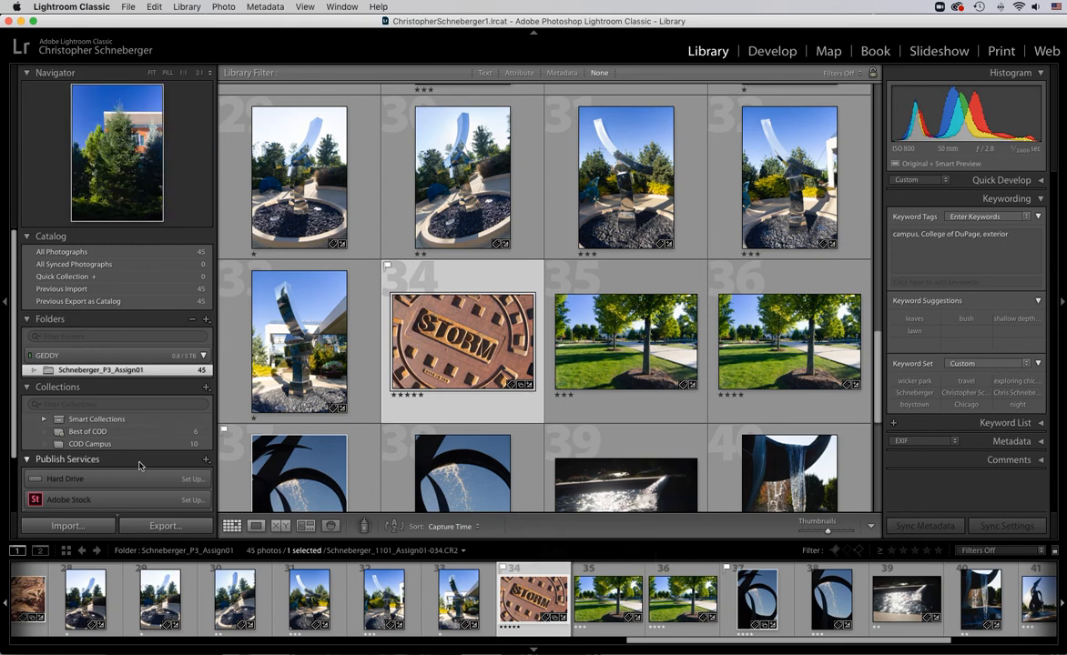
click(146, 432)
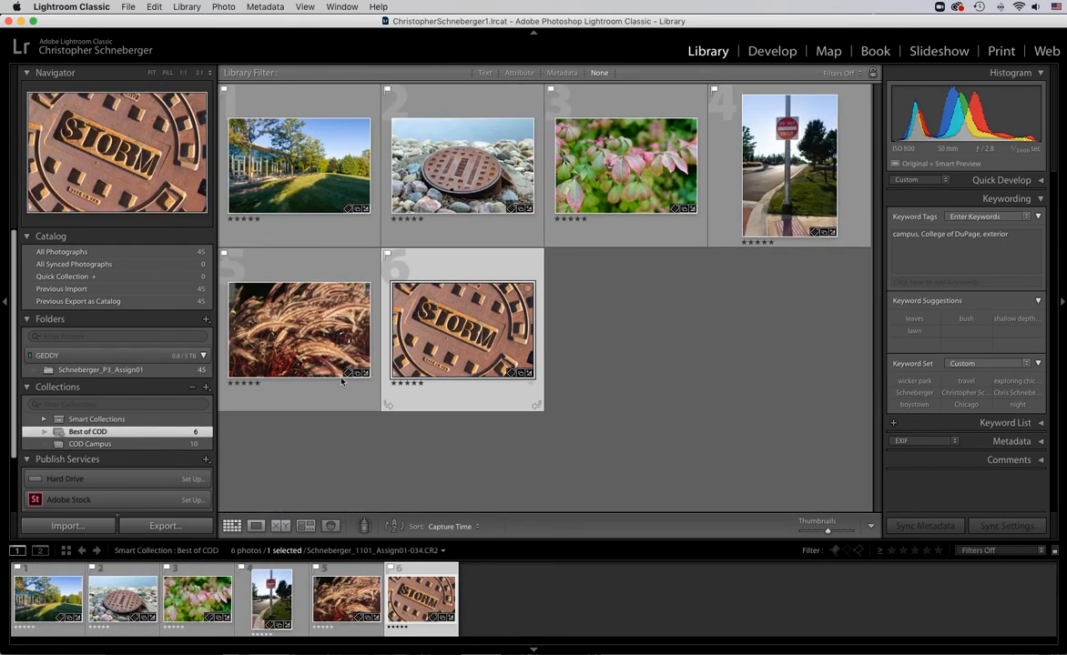
Rate photo 36 of the trees on the lawn in the assignment folder five stars and view the Best of COD collection.
click(151, 371)
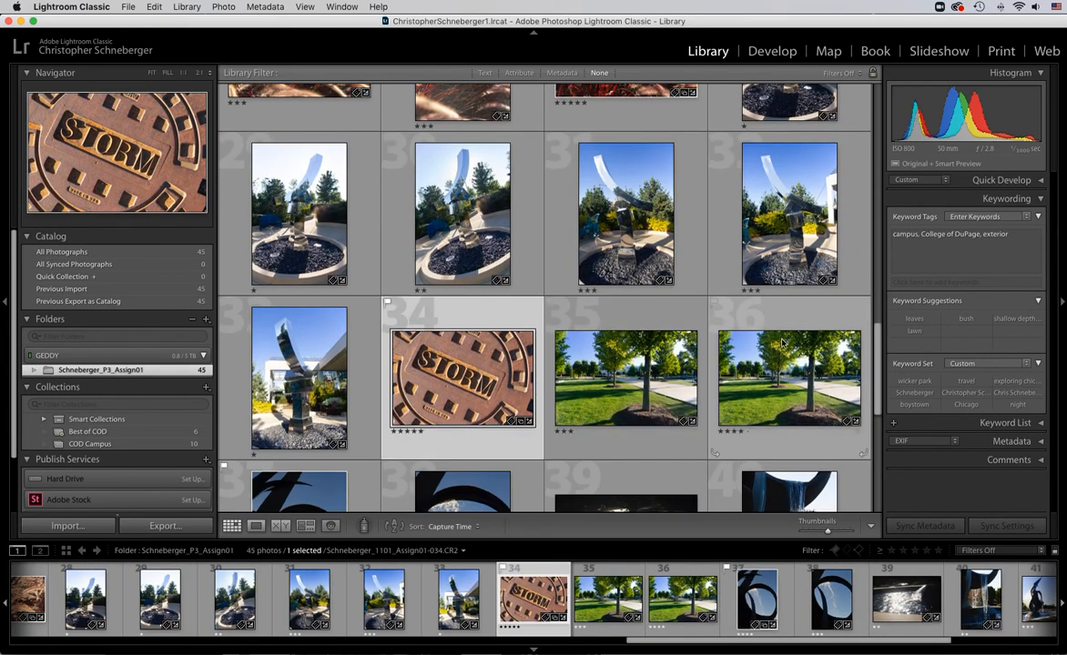
click(794, 319)
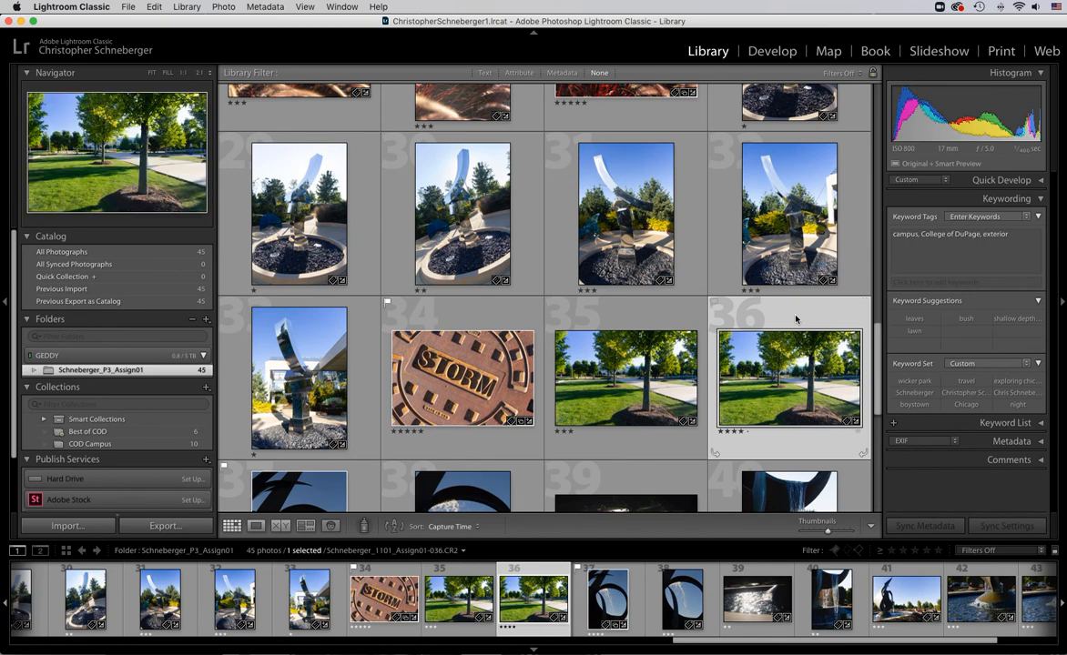
key(5)
drag(794, 319, 143, 434)
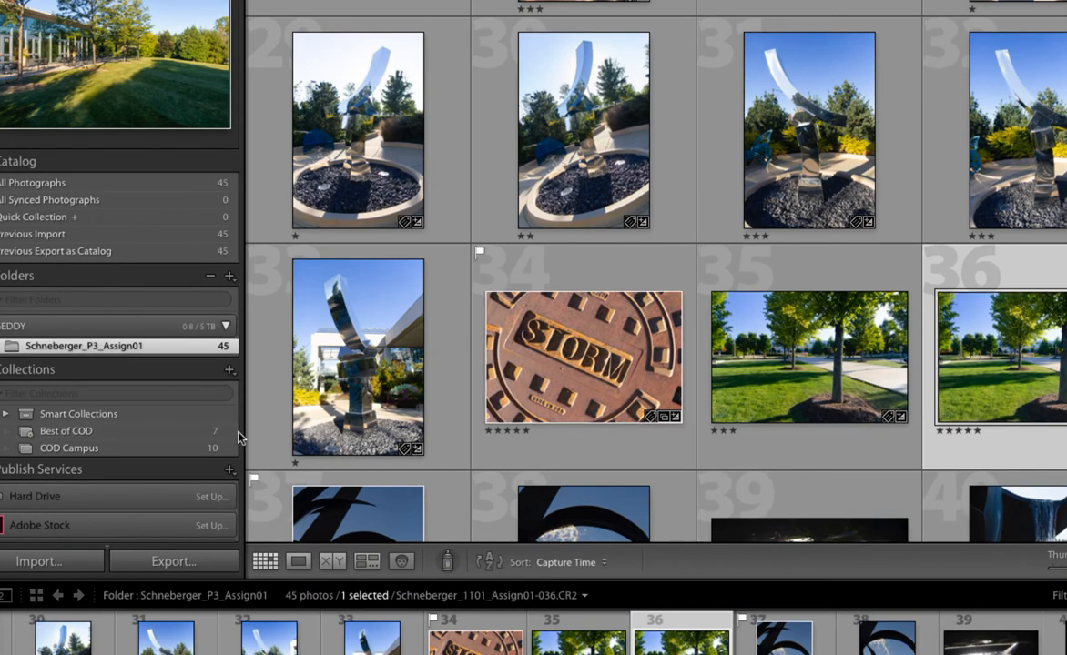
click(186, 435)
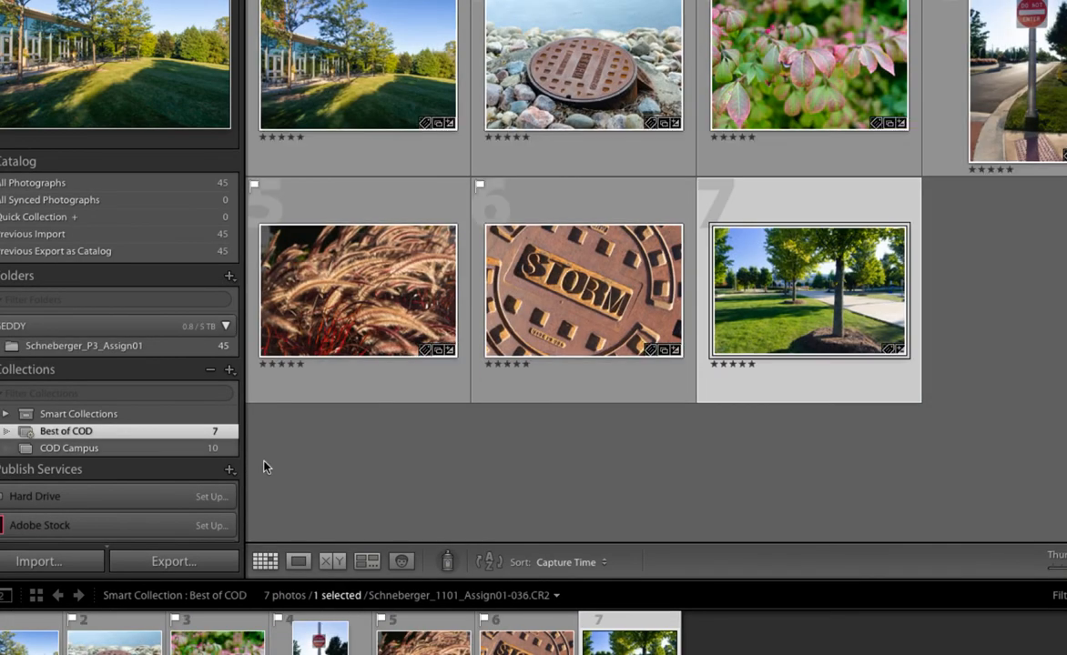